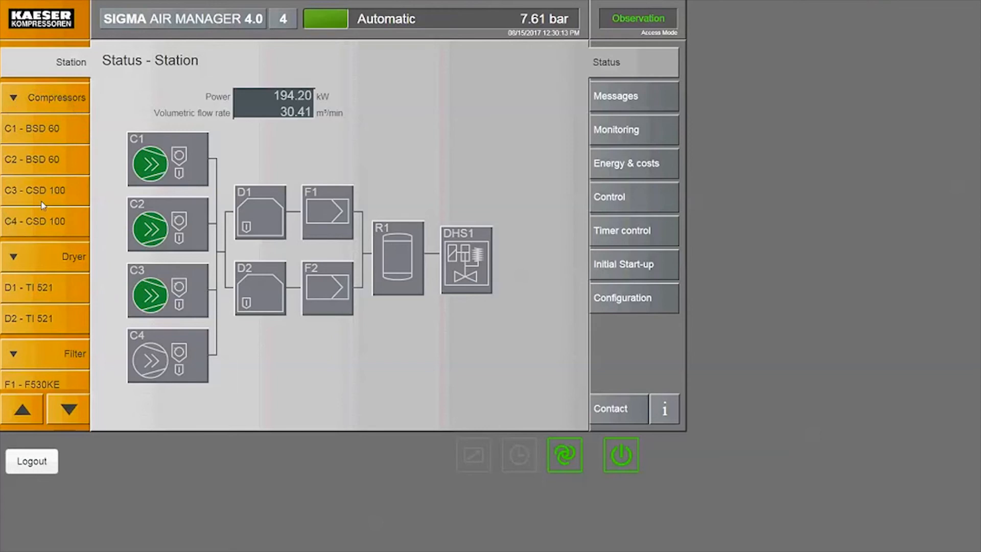
Review compressor C1's details, then reach the Units settings under Configuration
left_click(159, 165)
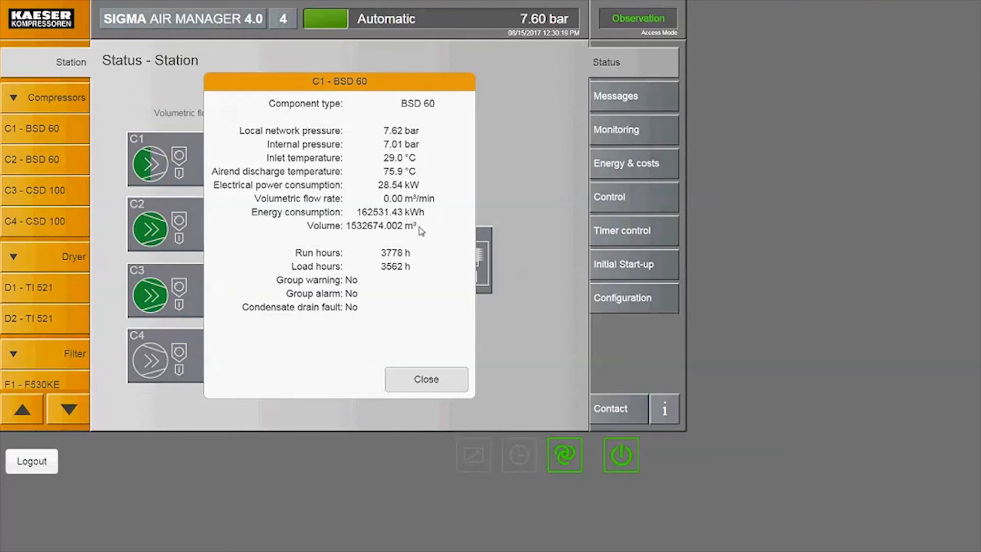
left_click(426, 379)
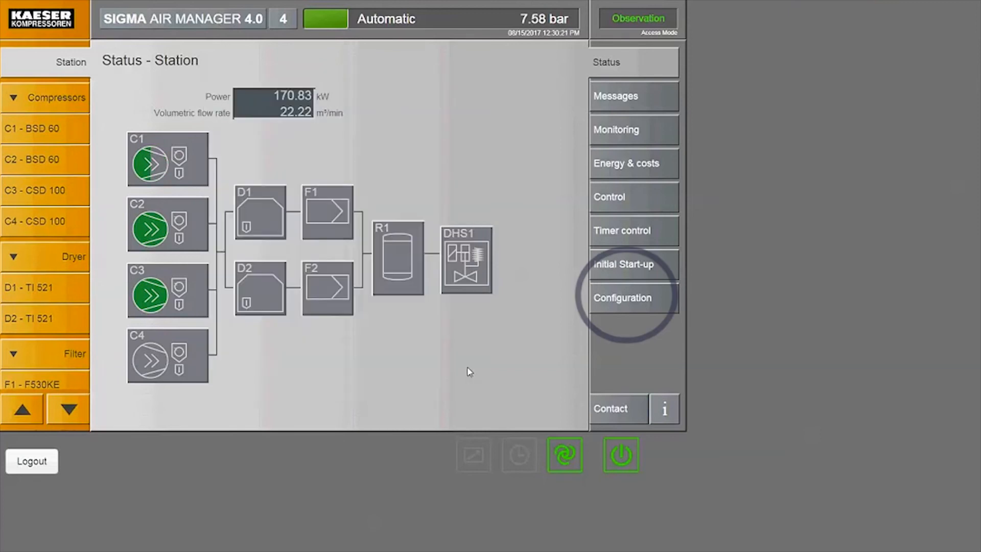
left_click(619, 300)
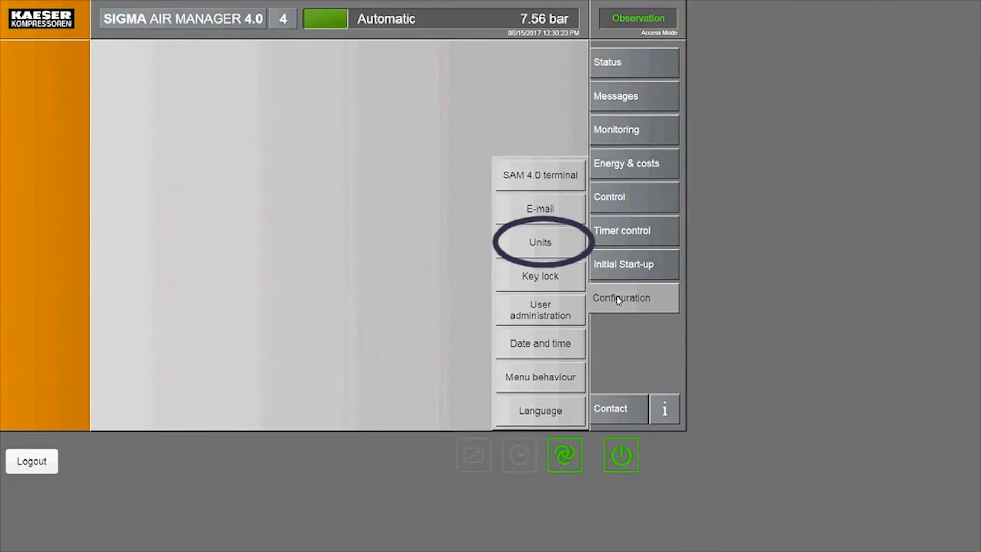
left_click(551, 241)
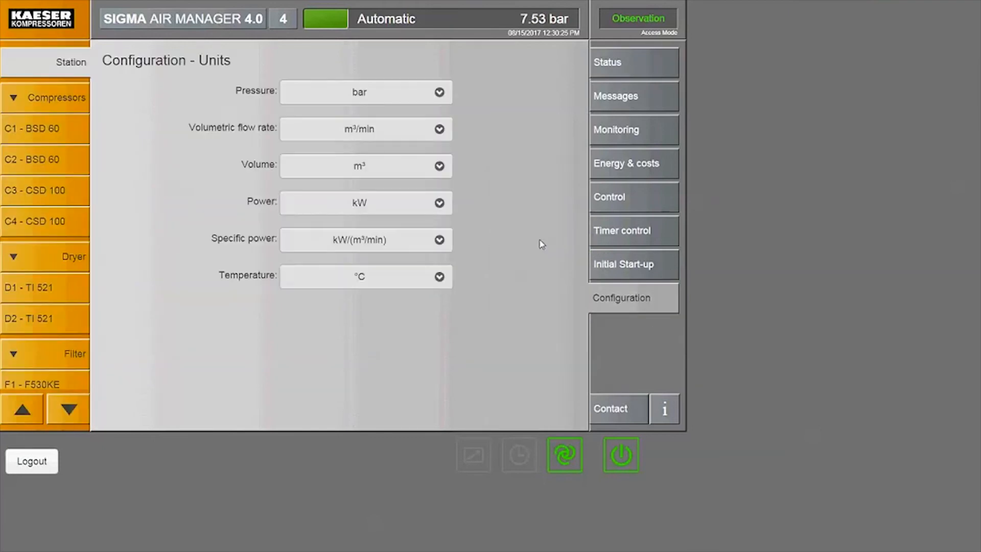
Set pressure to psi, flow rate to CFM, volume to US gallons, specific power to kW/(100*CFM), temperature to °F
left_click(371, 93)
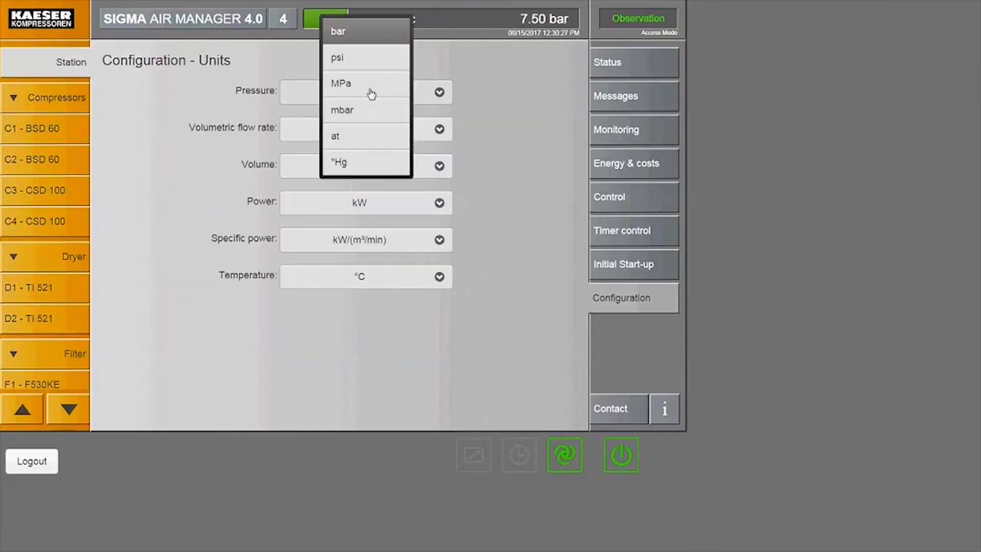
left_click(355, 59)
left_click(376, 129)
left_click(374, 157)
left_click(374, 168)
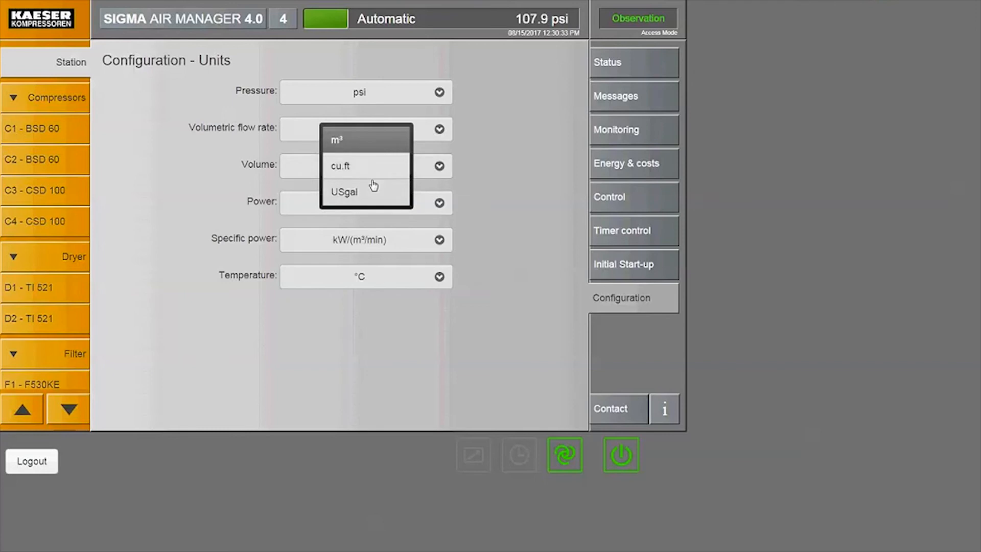
left_click(374, 189)
left_click(377, 242)
left_click(374, 277)
left_click(375, 284)
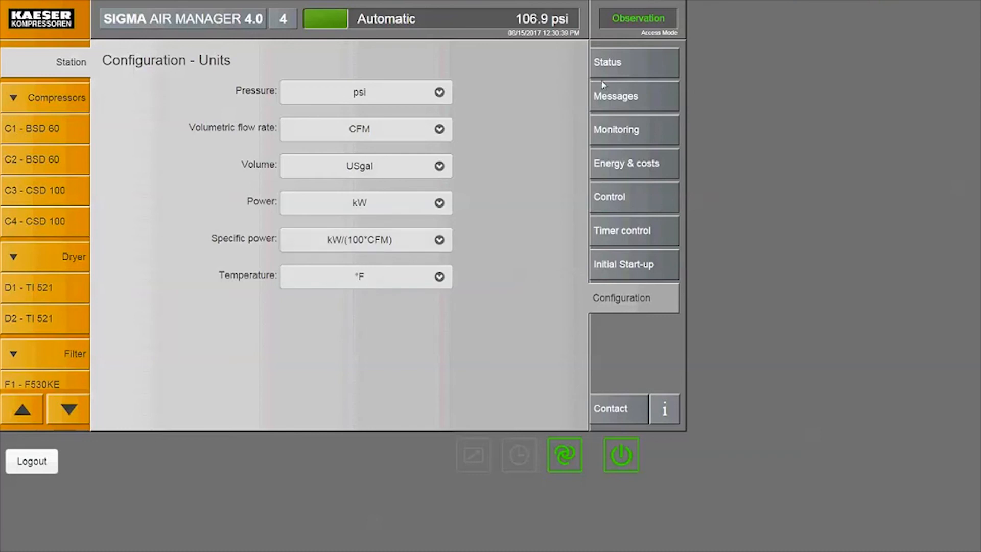
Show the Status – Station overview, now reading pressure in psi and flow in CFM
left_click(612, 64)
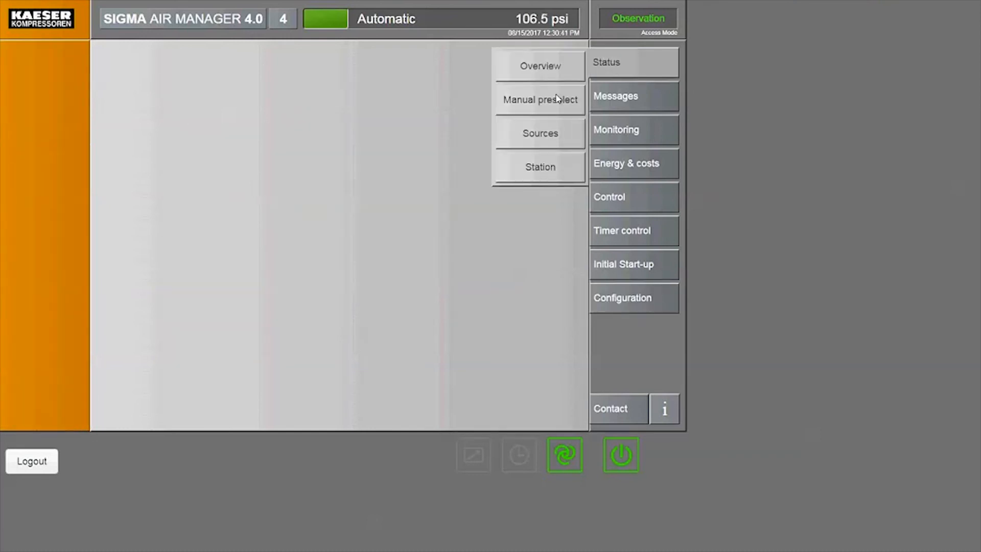
left_click(528, 175)
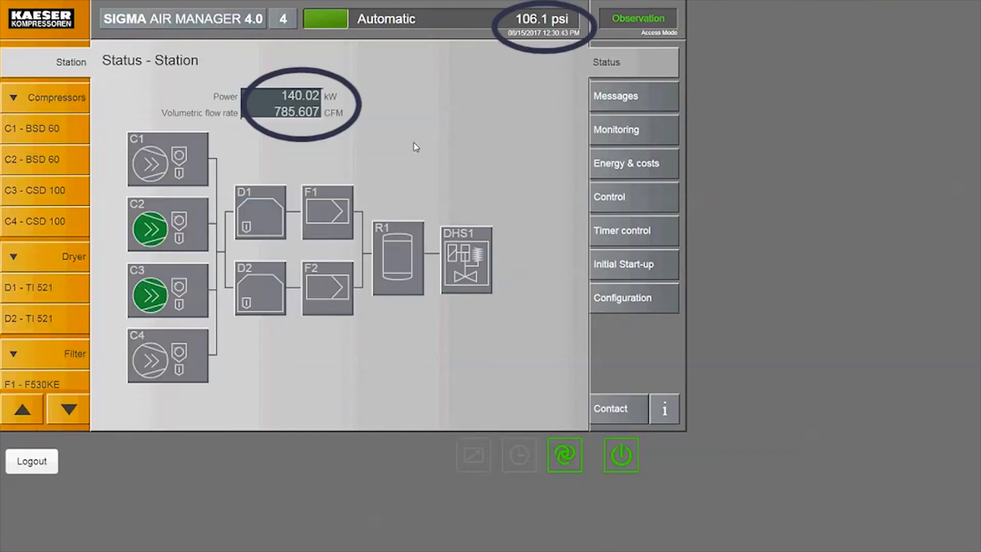